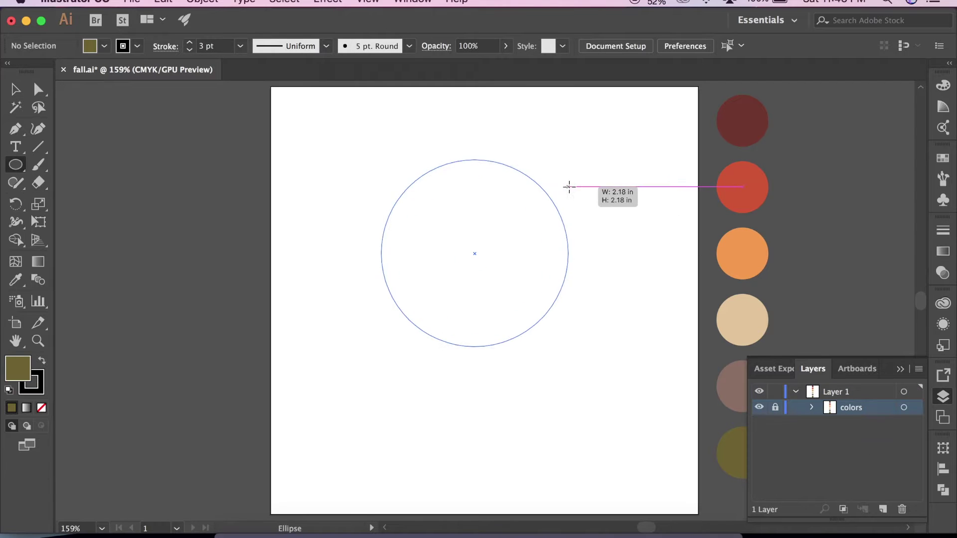
# Step: Draw the large canopy circle and fill it with the orange palette swatch
pyautogui.moveTo(558, 192); pyautogui.dragTo(570, 158)
pyautogui.press('i')
pyautogui.click(742, 187)
pyautogui.press('v')
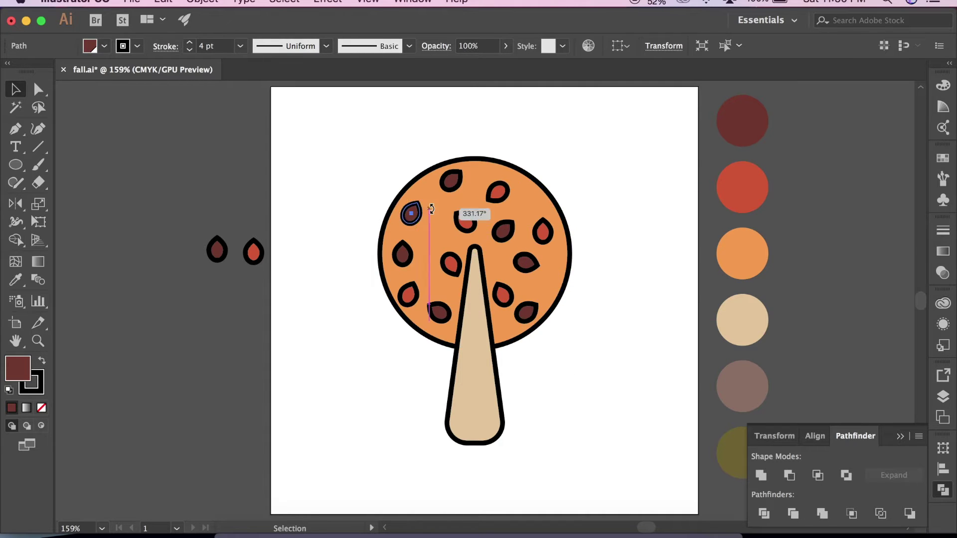
# Step: Draw a small triangular bark notch on the trunk with the Pen tool
pyautogui.click(455, 359)
pyautogui.click(472, 377)
pyautogui.click(451, 386)
pyautogui.click(455, 360)
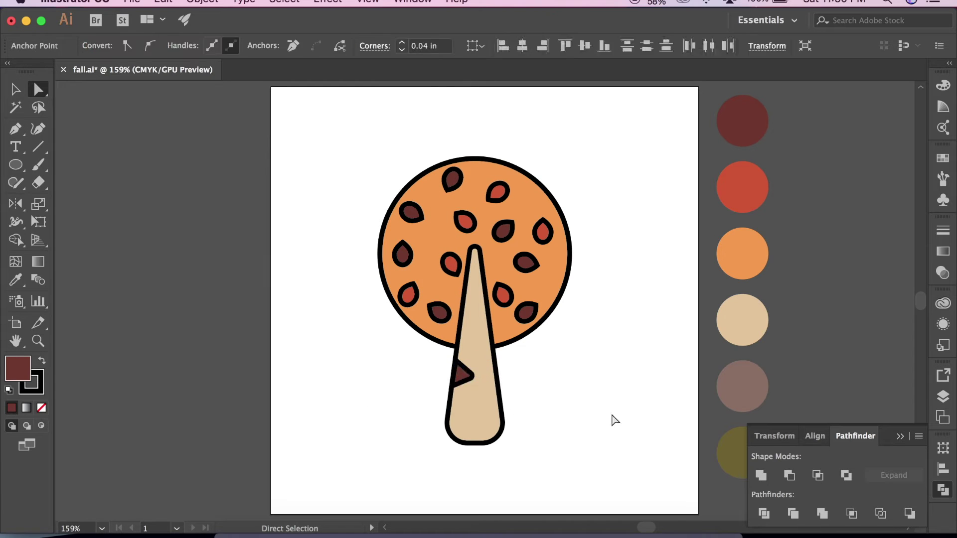
# Step: Flip the bark notch and place copies along the upper right and lower left trunk edges
pyautogui.press('o')
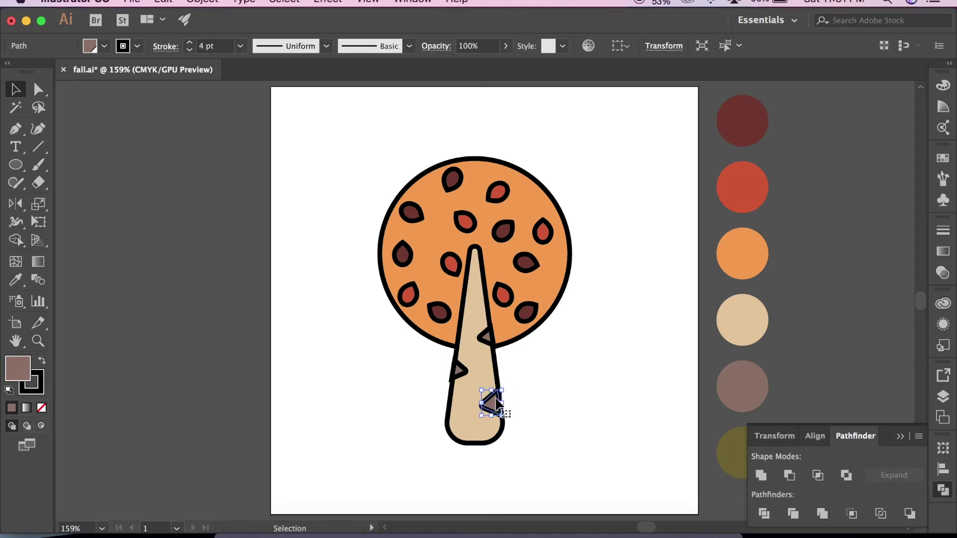
pyautogui.moveTo(495, 399); pyautogui.dragTo(487, 338)
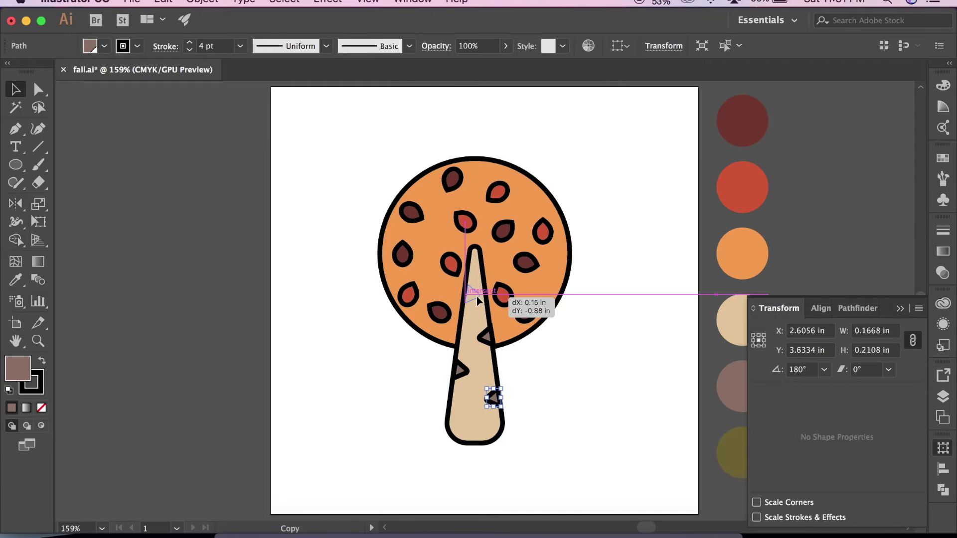
pyautogui.moveTo(480, 301); pyautogui.dragTo(480, 301)
pyautogui.hotkey('ctrl', 'shift', 'a')
pyautogui.moveTo(458, 418); pyautogui.dragTo(458, 414)
pyautogui.click(551, 437)
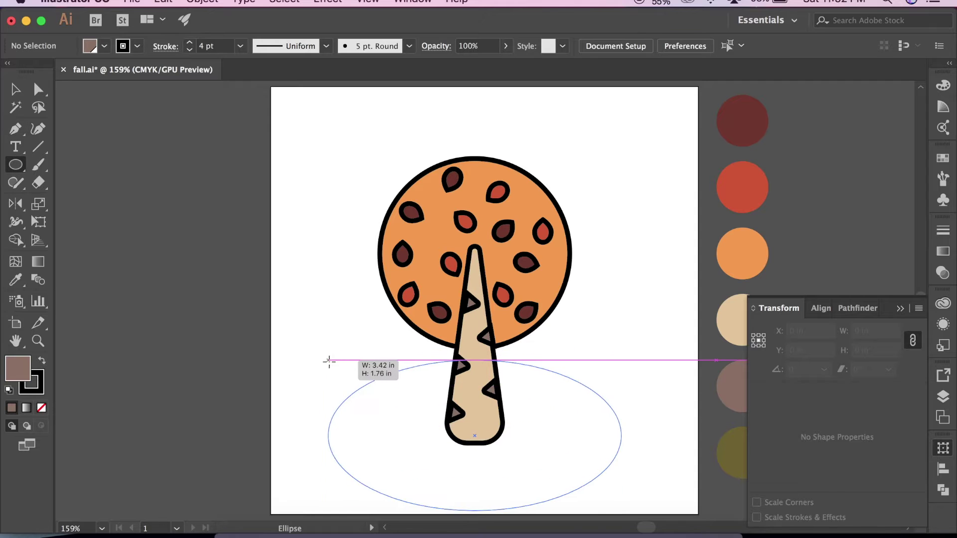
# Step: Draw the wide hill ellipse and copy a red leaf onto it
pyautogui.moveTo(333, 360); pyautogui.dragTo(328, 360)
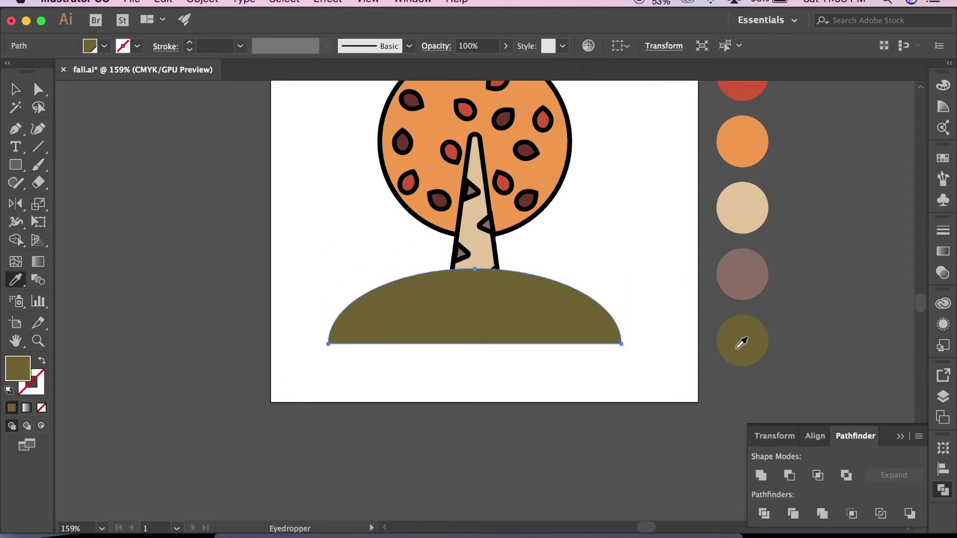
pyautogui.scroll(4, 573, 274)
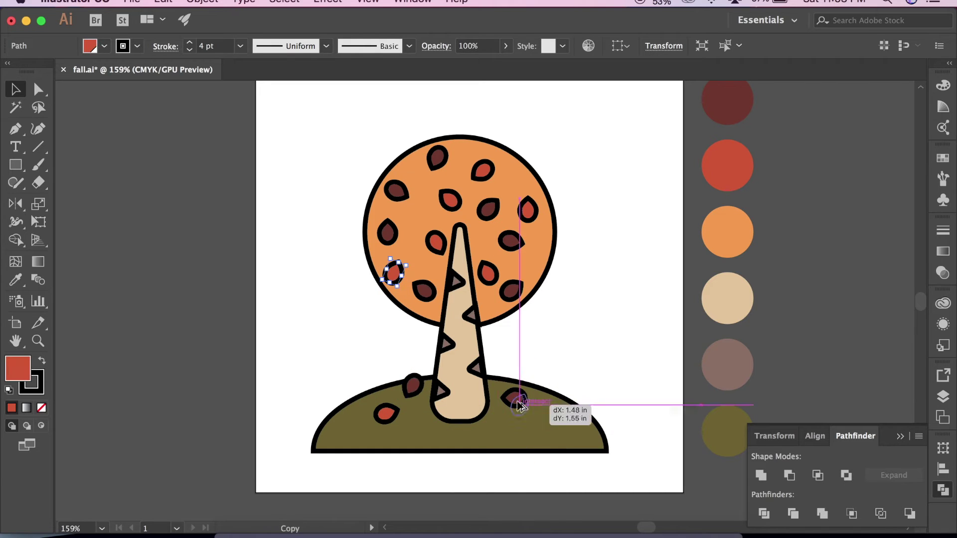
pyautogui.moveTo(508, 420); pyautogui.dragTo(462, 429)
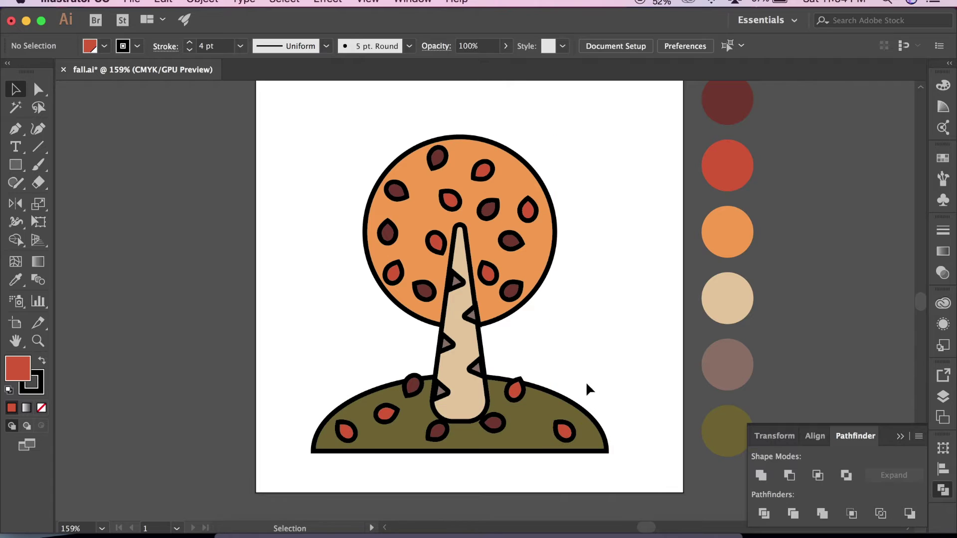
# Step: Add a second layer for the background pieces
pyautogui.click(270, 453)
pyautogui.keyDown('shift'); pyautogui.click(657, 452); pyautogui.keyUp('shift')
pyautogui.click(943, 396)
pyautogui.click(15, 165)
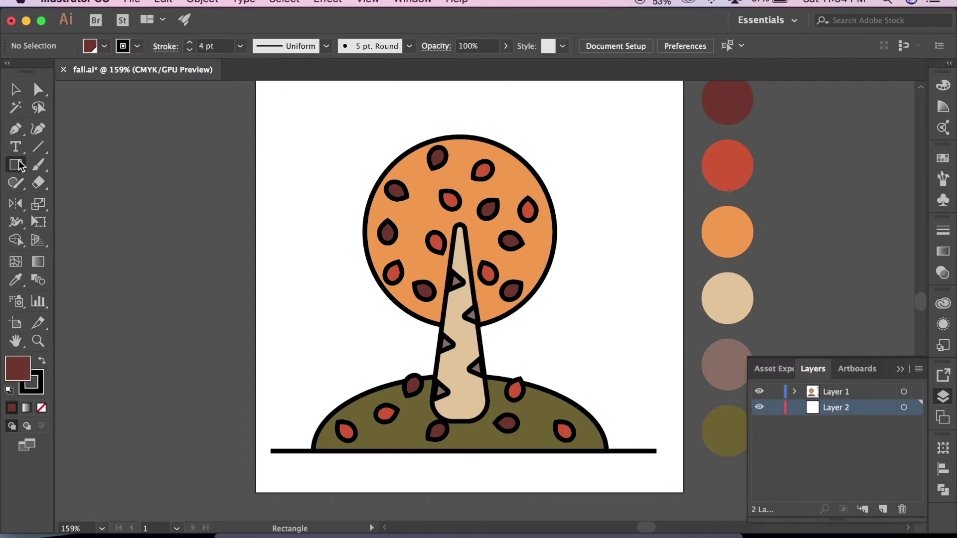
# Step: Draw the sun circle behind the tree and cut away its lower half with Minus Front
pyautogui.moveTo(609, 154); pyautogui.dragTo(606, 159)
pyautogui.moveTo(577, 303); pyautogui.dragTo(577, 373)
pyautogui.press('m')
pyautogui.moveTo(271, 310); pyautogui.dragTo(656, 521)
pyautogui.press('v')
pyautogui.click(942, 419)
pyautogui.click(763, 473)
# Step: Fill the half-circle sun yellow using the Color Picker
pyautogui.press('i')
pyautogui.click(727, 232)
pyautogui.click(770, 122)
pyautogui.doubleClick(17, 368)
pyautogui.press('Return')
pyautogui.press('v')
pyautogui.click(688, 306)
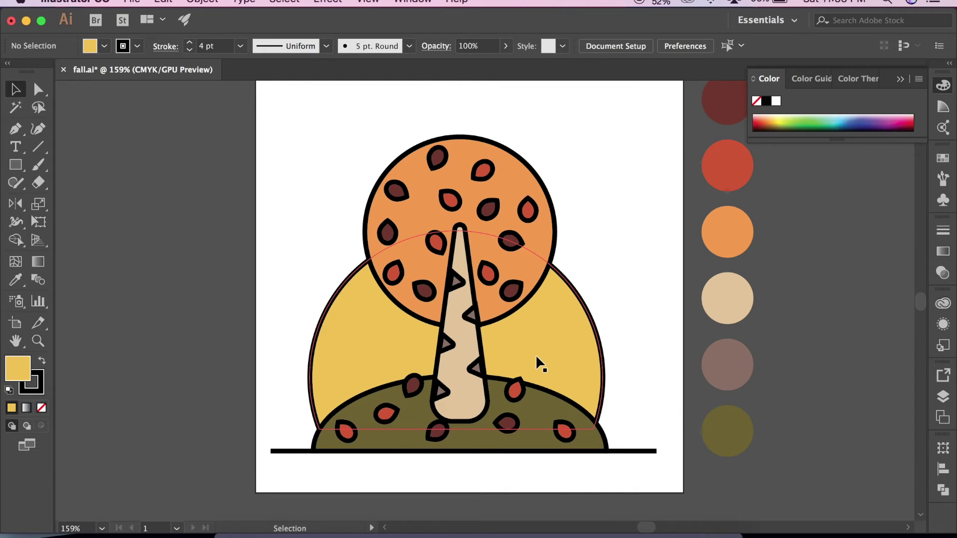
# Step: Add an artboard-sized pink backdrop rectangle sent behind the tree
pyautogui.hotkey('ctrl', '1')
pyautogui.press('m')
pyautogui.moveTo(342, 154); pyautogui.dragTo(609, 421)
pyautogui.press('i')
pyautogui.hotkey('ctrl', 'x')
pyautogui.click(943, 396)
pyautogui.hotkey('ctrl', 'b')
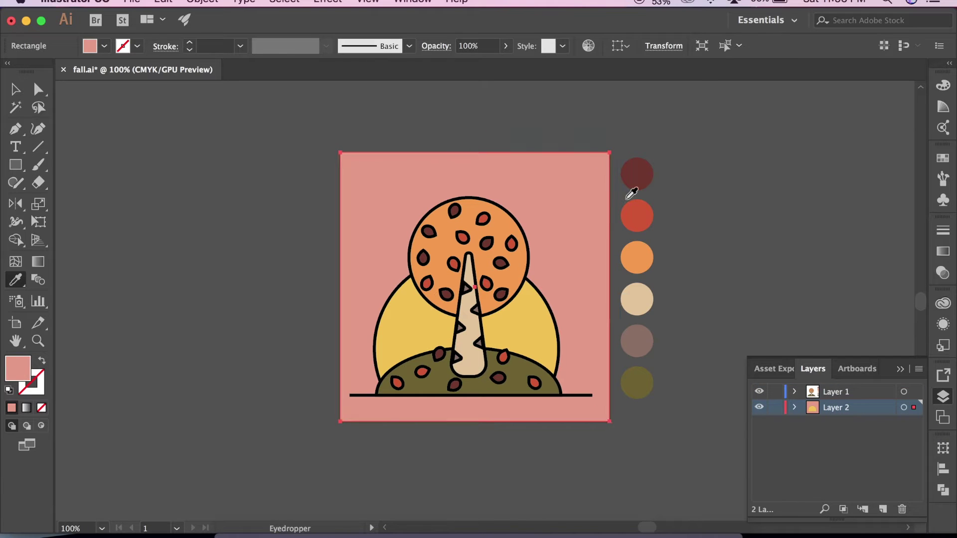
pyautogui.click(634, 179)
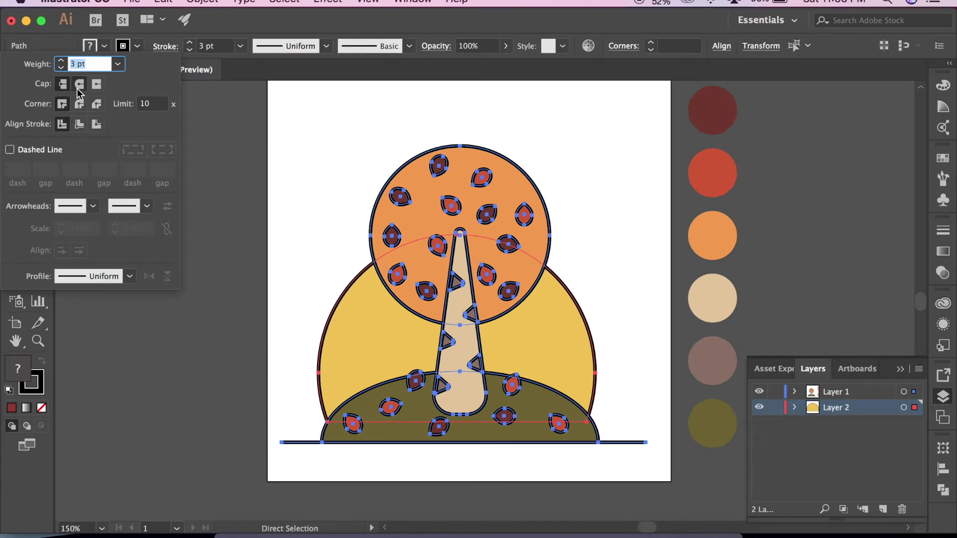
# Step: Zoom in on the trunk and remove the outlines from the bark notches
pyautogui.click(453, 281)
pyautogui.press('v')
pyautogui.click(445, 341)
pyautogui.hotkey('ctrl', '=')
pyautogui.hotkey('ctrl', '=')
pyautogui.hotkey('ctrl', '=')
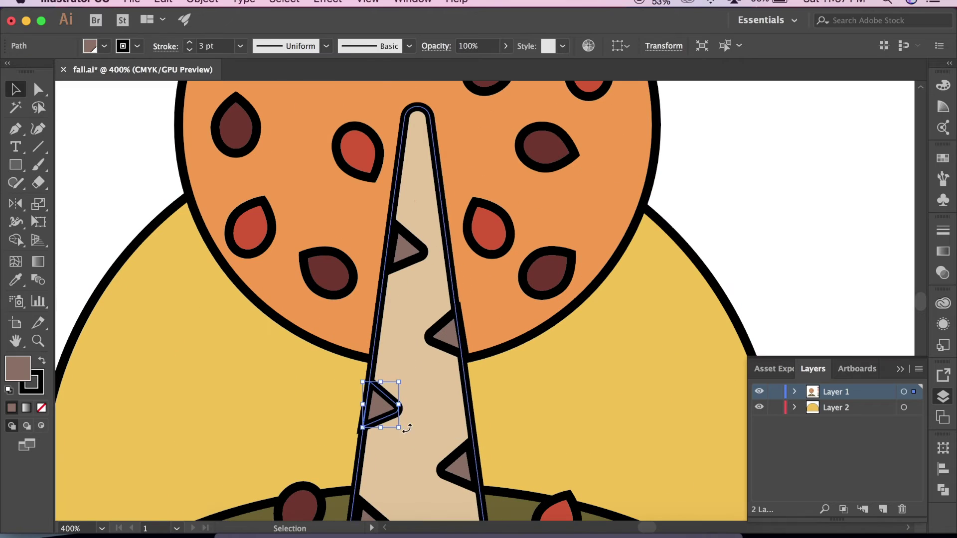
pyautogui.press('x')
pyautogui.press('/')
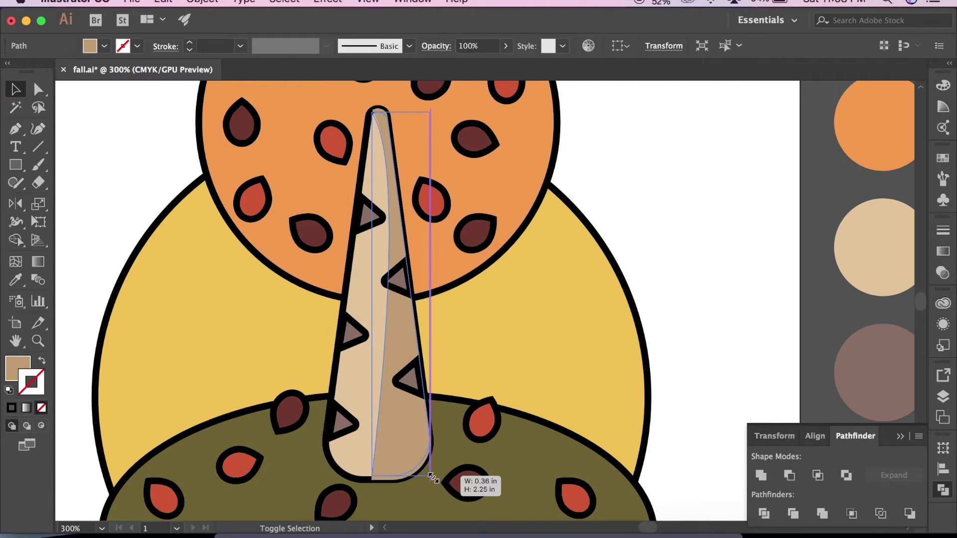
# Step: Create an opacity mask on the brown trunk shading copy and try editing it
pyautogui.click(943, 271)
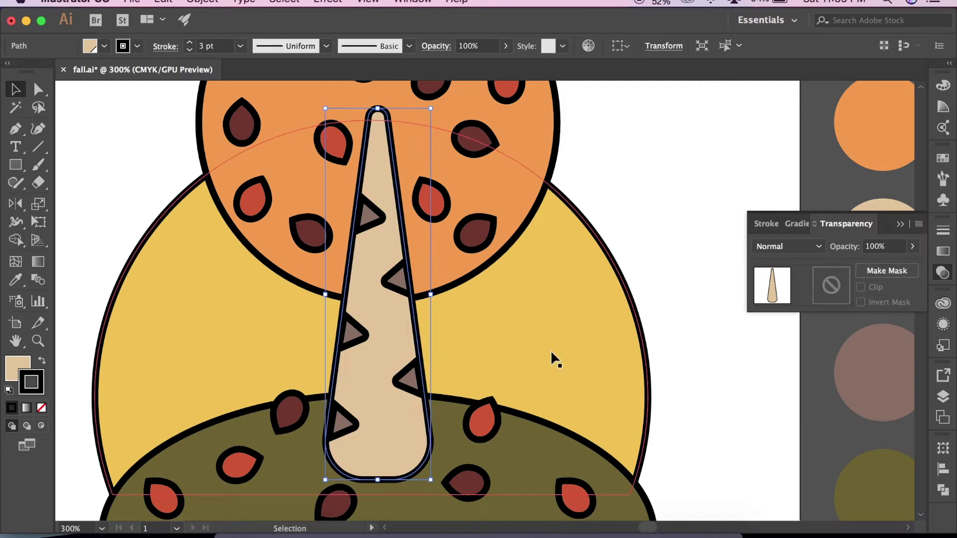
pyautogui.click(887, 271)
pyautogui.click(17, 369)
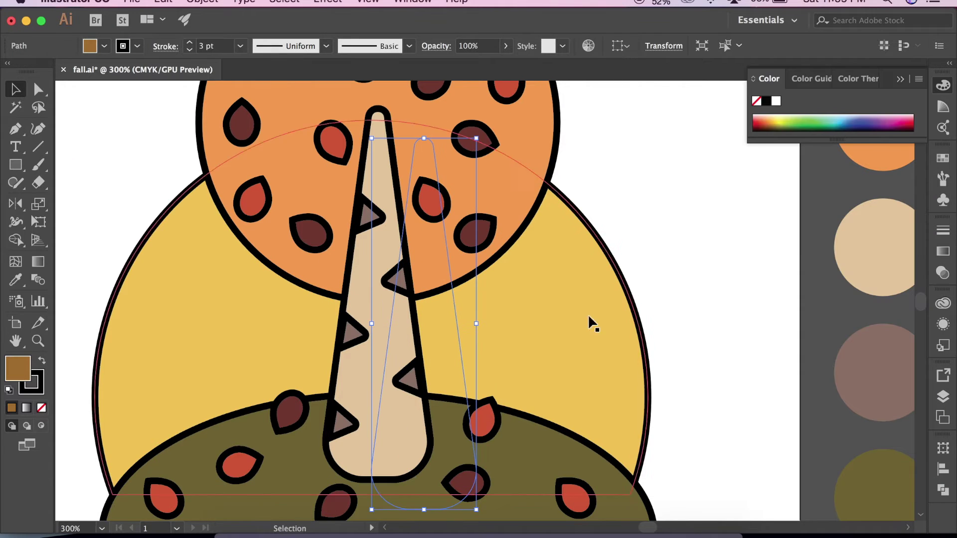
pyautogui.click(943, 271)
pyautogui.click(832, 285)
pyautogui.press('b')
pyautogui.click(699, 308)
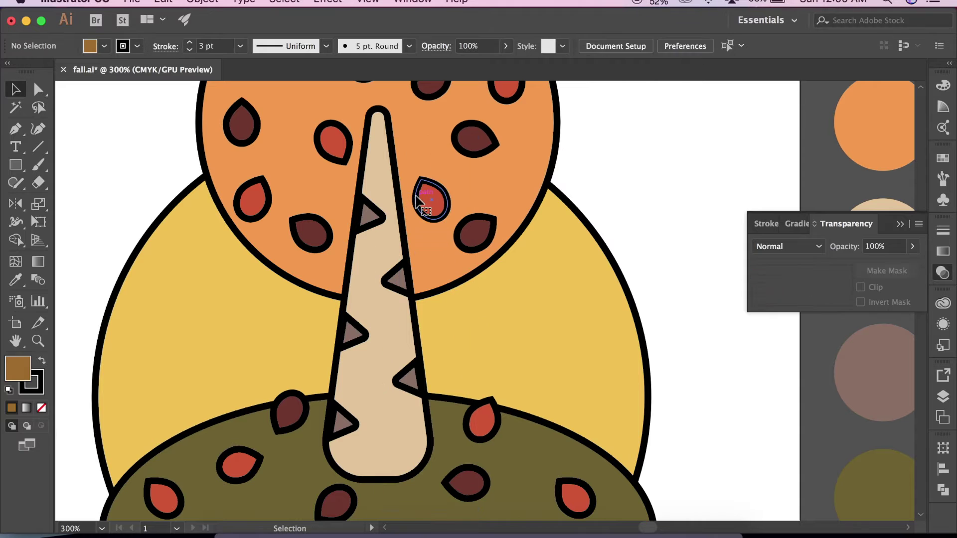
# Step: Mask the shading copy to the trunk and paint Blob Brush shading down its right side
pyautogui.press('v')
pyautogui.click(378, 130)
pyautogui.moveTo(432, 104); pyautogui.dragTo(430, 108)
pyautogui.click(943, 273)
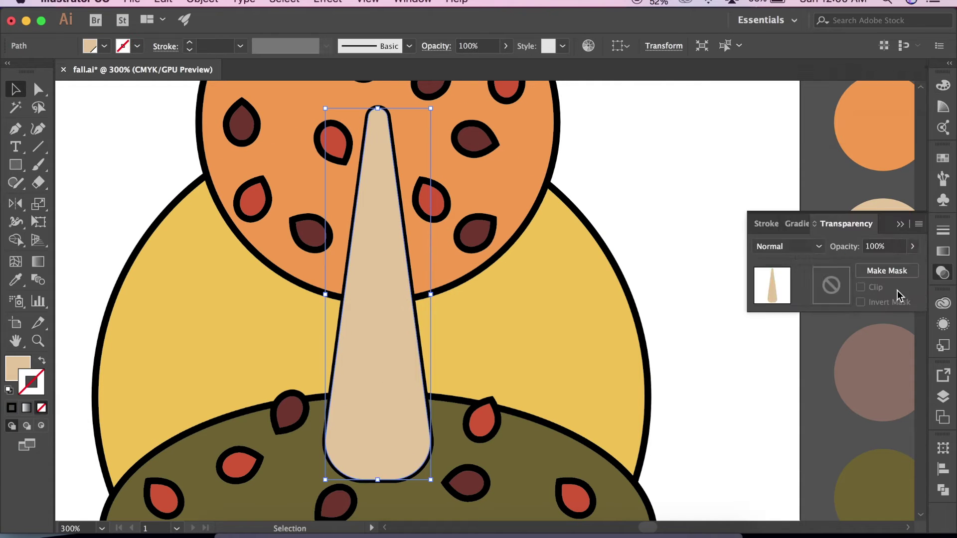
pyautogui.hotkey('shift', 'b')
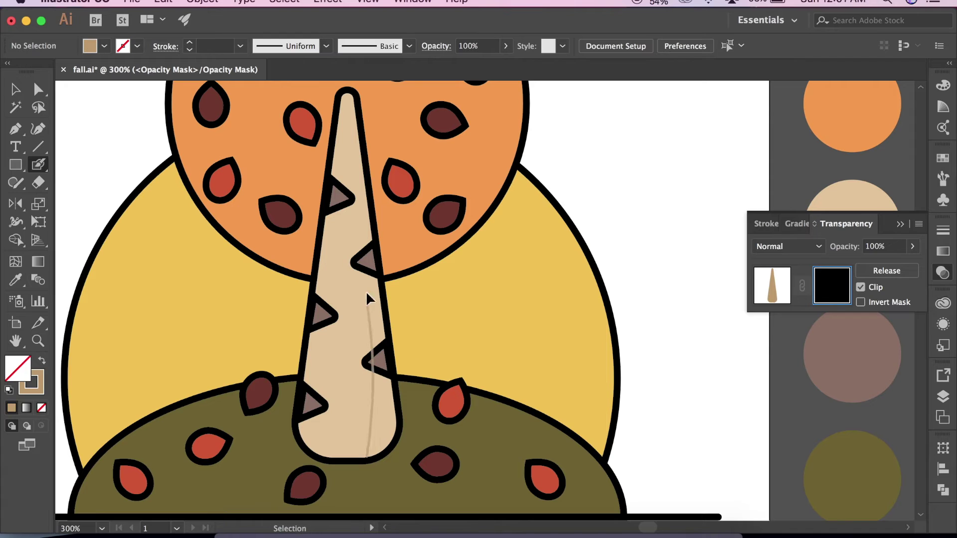
pyautogui.moveTo(363, 459); pyautogui.dragTo(352, 95)
pyautogui.press('v')
pyautogui.click(772, 285)
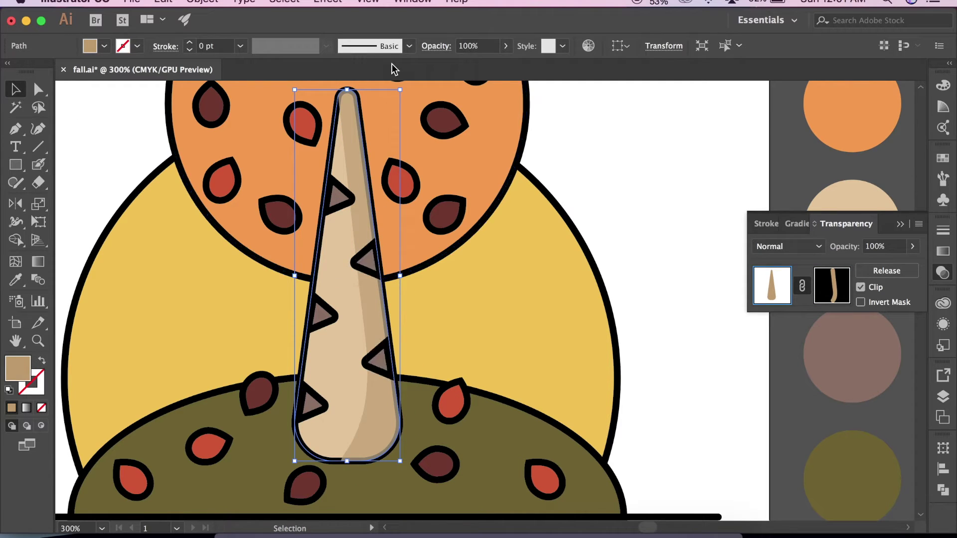
# Step: Deselect the trunk, zoom out a little, and select the orange canopy circle
pyautogui.press('a')
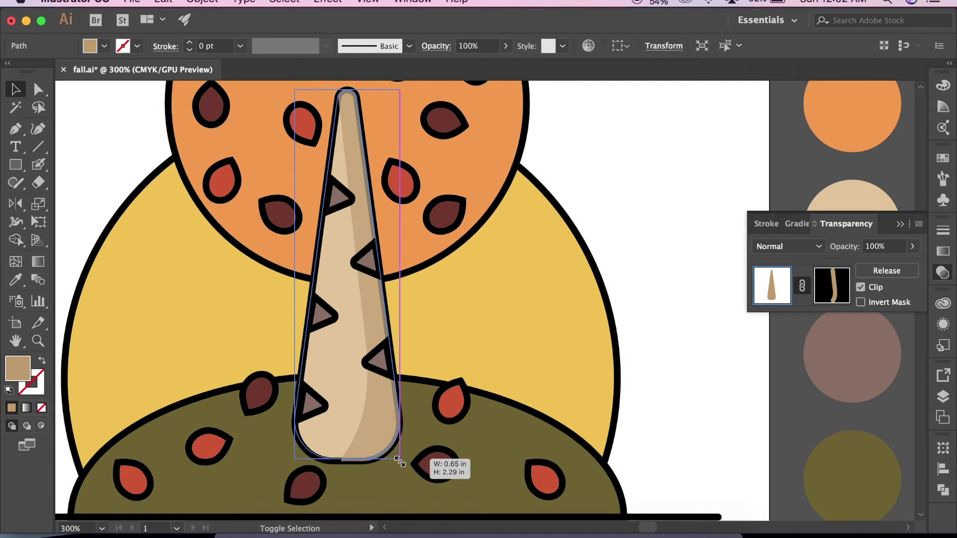
pyautogui.press('a')
pyautogui.click(596, 201)
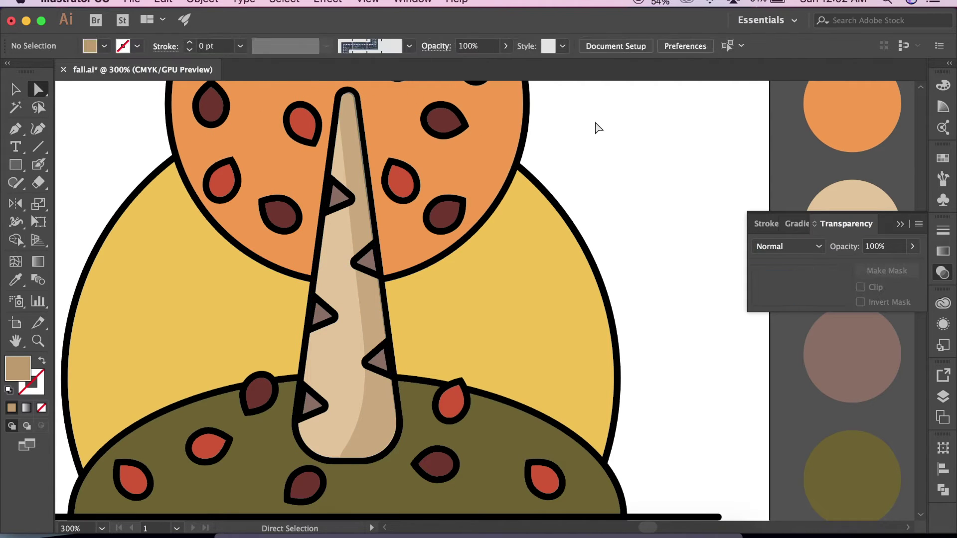
pyautogui.hotkey('ctrl', '-')
pyautogui.click(370, 282)
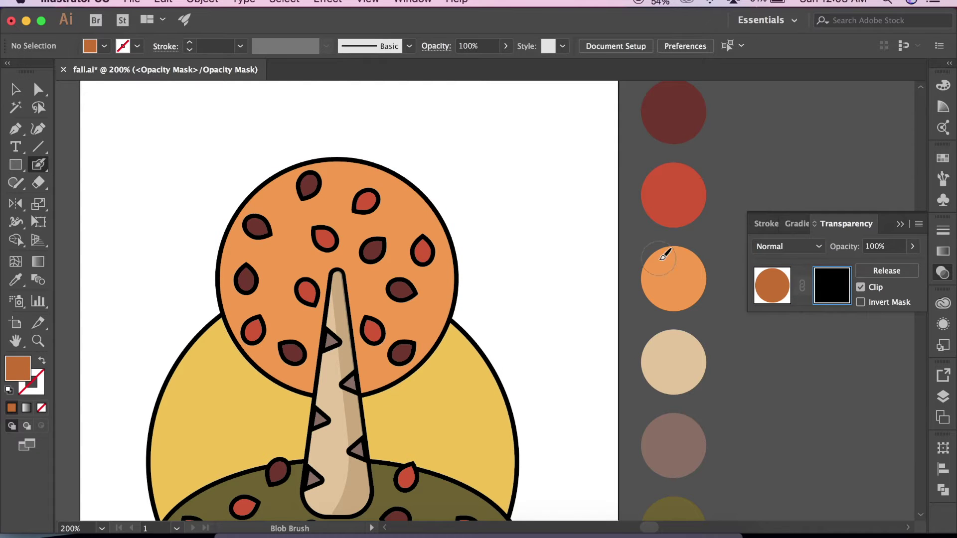
# Step: Paint darker shading over the canopy's right side inside its mask
pyautogui.moveTo(342, 145); pyautogui.dragTo(405, 344)
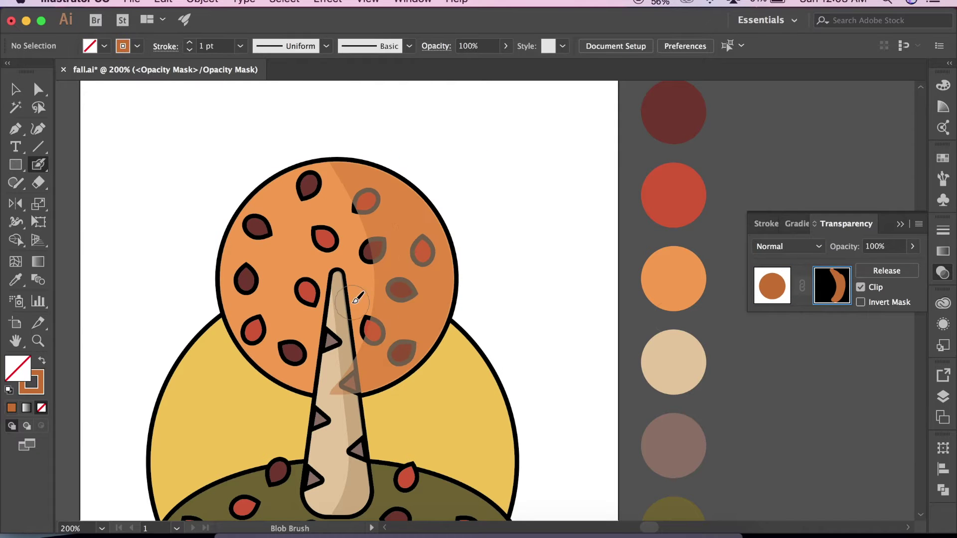
pyautogui.click(772, 286)
pyautogui.press('v')
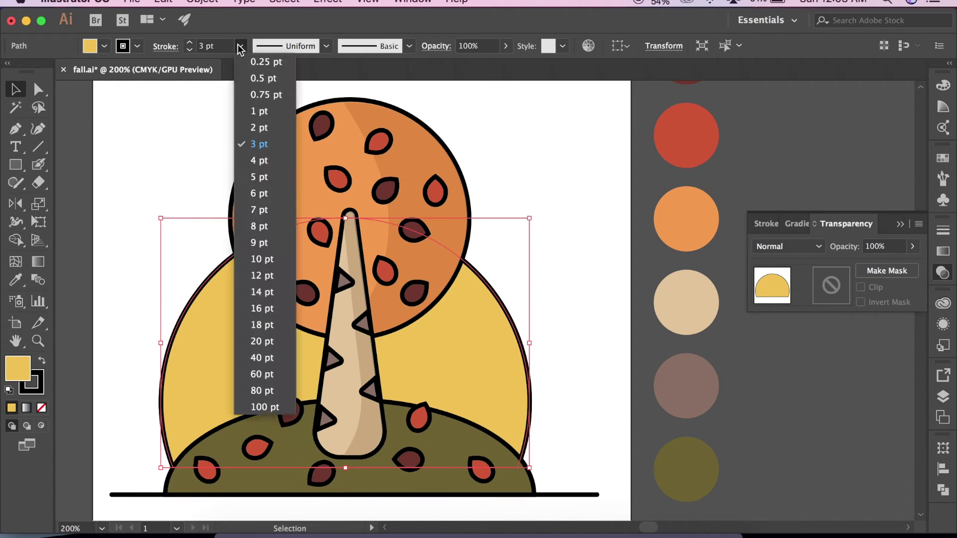
# Step: Shade the sun's right half with a masked gold shape, then paste a hill copy in front
pyautogui.hotkey('shift', 'b')
pyautogui.moveTo(389, 235); pyautogui.dragTo(526, 491)
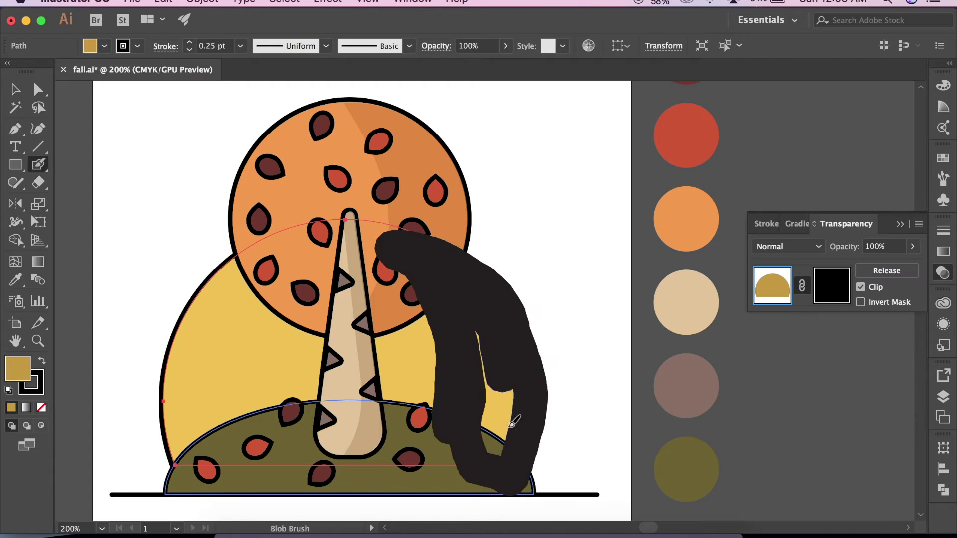
pyautogui.press('i')
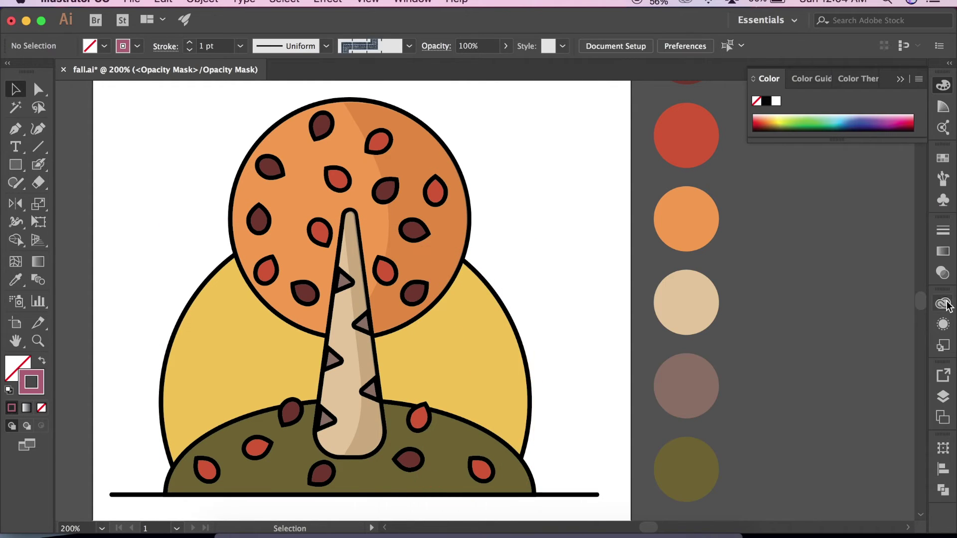
pyautogui.click(942, 273)
pyautogui.click(771, 285)
pyautogui.click(817, 293)
pyautogui.hotkey('shift', 'b')
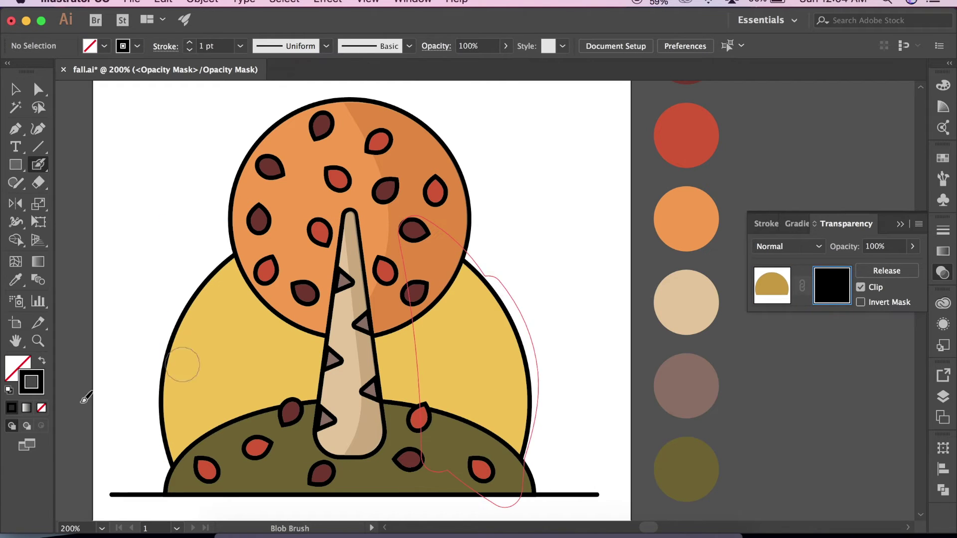
pyautogui.moveTo(437, 441); pyautogui.dragTo(525, 441)
pyautogui.press('v')
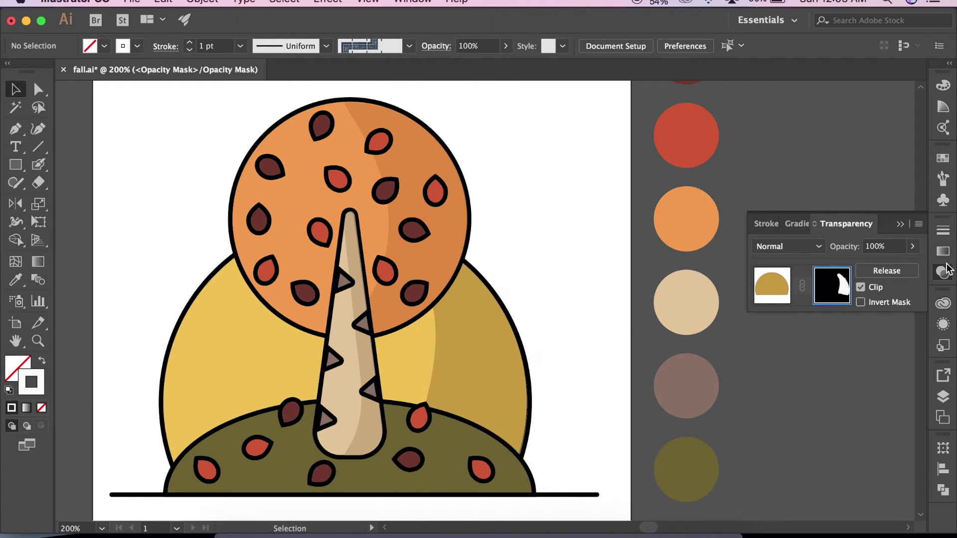
pyautogui.click(771, 285)
pyautogui.hotkey('ctrl', 'f')
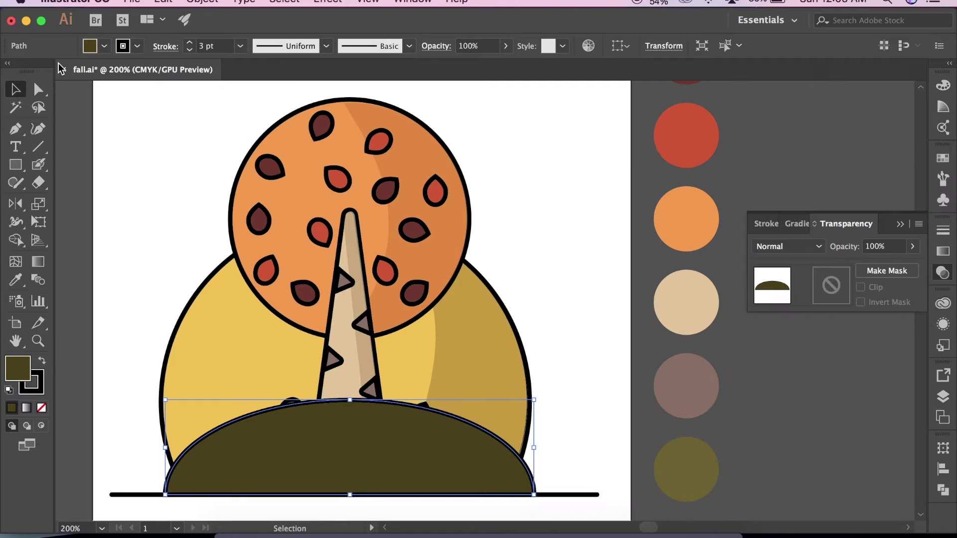
# Step: Remove the dark hill copy's outline, mask it, and paint shading over the hill's right side
pyautogui.press('x')
pyautogui.press('/')
pyautogui.moveTo(534, 400); pyautogui.dragTo(538, 404)
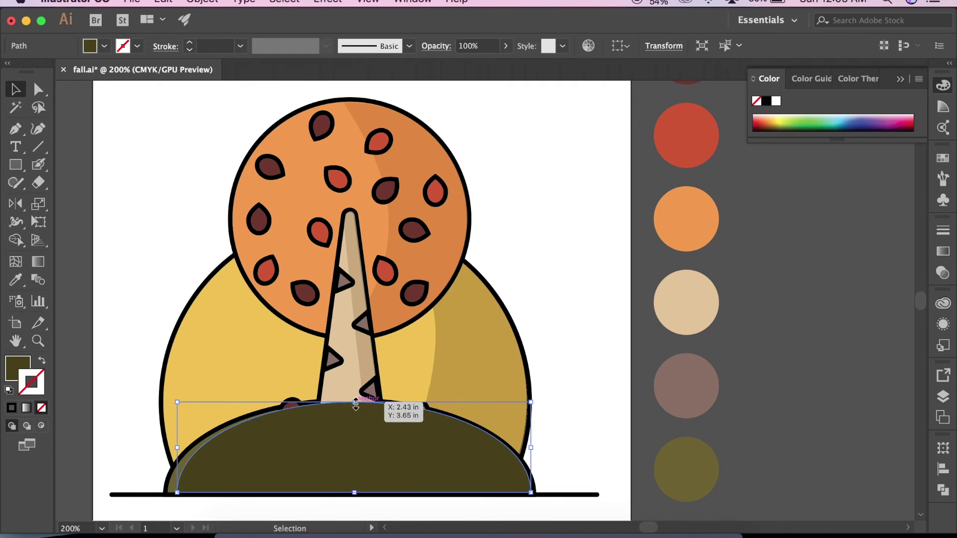
pyautogui.click(943, 273)
pyautogui.click(884, 267)
pyautogui.click(833, 286)
pyautogui.hotkey('shift', 'b')
pyautogui.moveTo(381, 411); pyautogui.dragTo(507, 484)
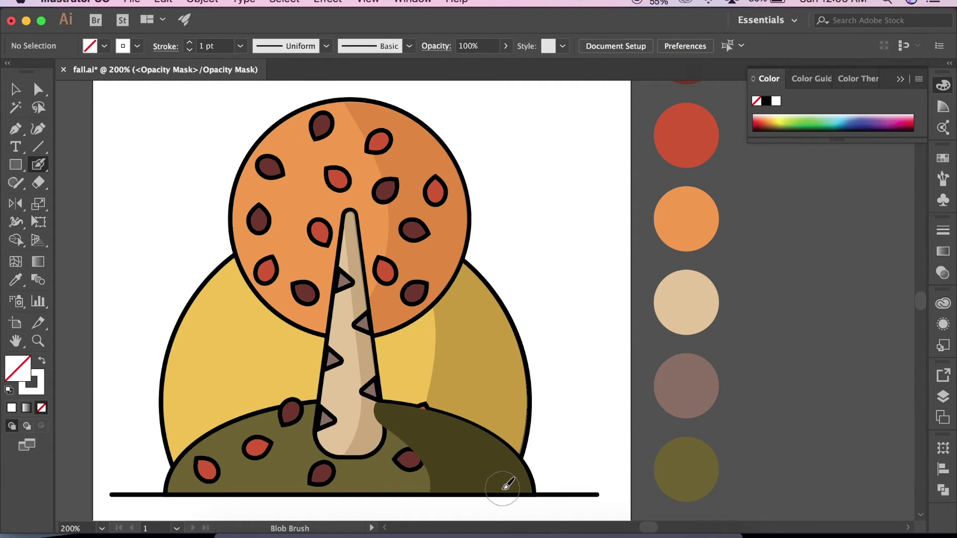
# Step: Paint a diagonal shadow from the trunk base across the hill inside the mask
pyautogui.press('v')
pyautogui.click(943, 273)
pyautogui.click(772, 285)
pyautogui.click(544, 346)
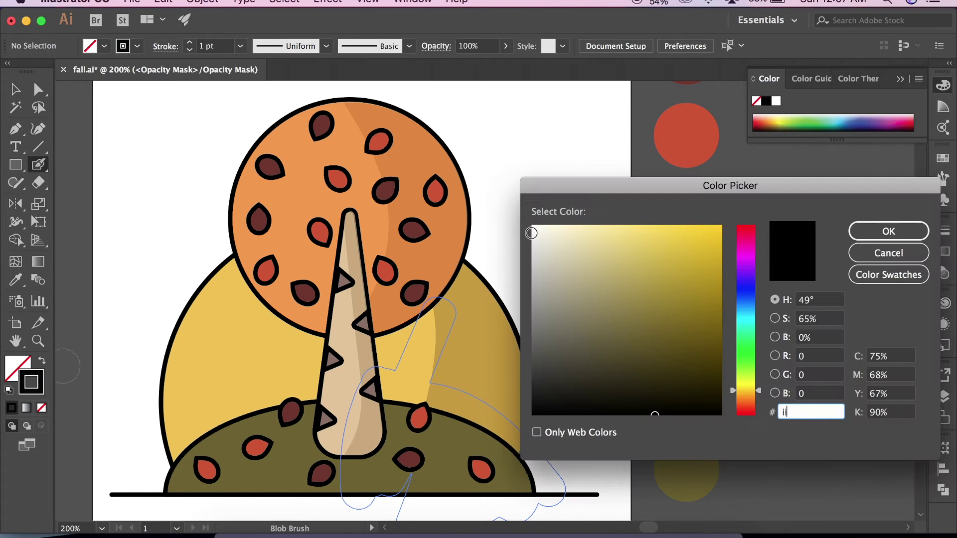
pyautogui.moveTo(344, 463); pyautogui.dragTo(384, 445)
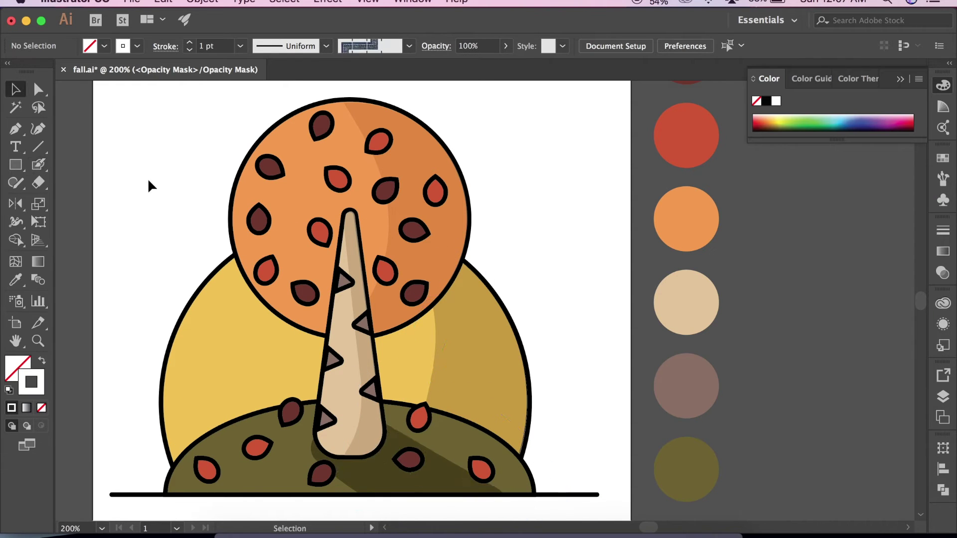
# Step: Draw a small white-filled rectangle near the artboard's top left
pyautogui.press('super+minus')
pyautogui.press('m')
pyautogui.moveTo(106, 136); pyautogui.dragTo(224, 162)
pyautogui.press('i')
pyautogui.click(208, 144)
pyautogui.press('v')
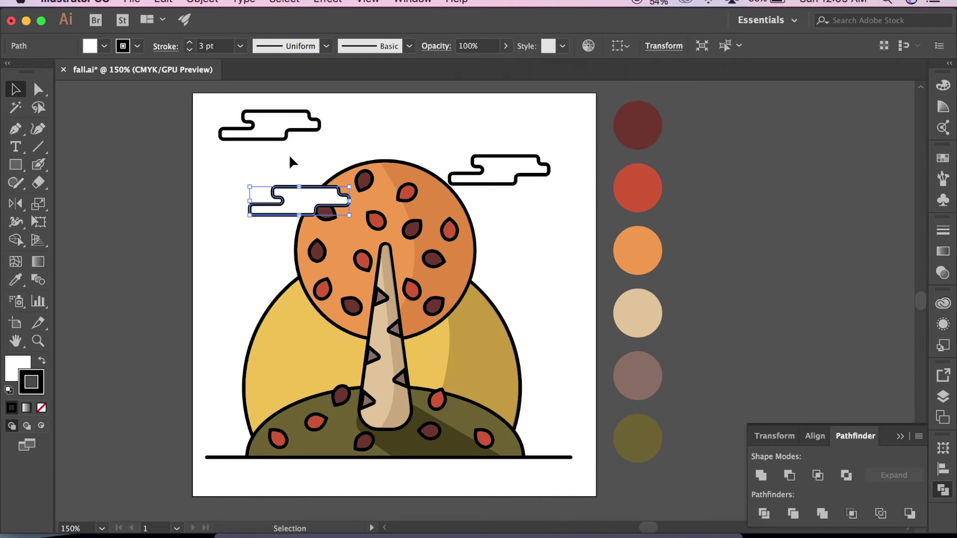
# Step: Move the three clouds onto the layer behind the tree and select them for recolouring
pyautogui.click(904, 407)
pyautogui.click(542, 291)
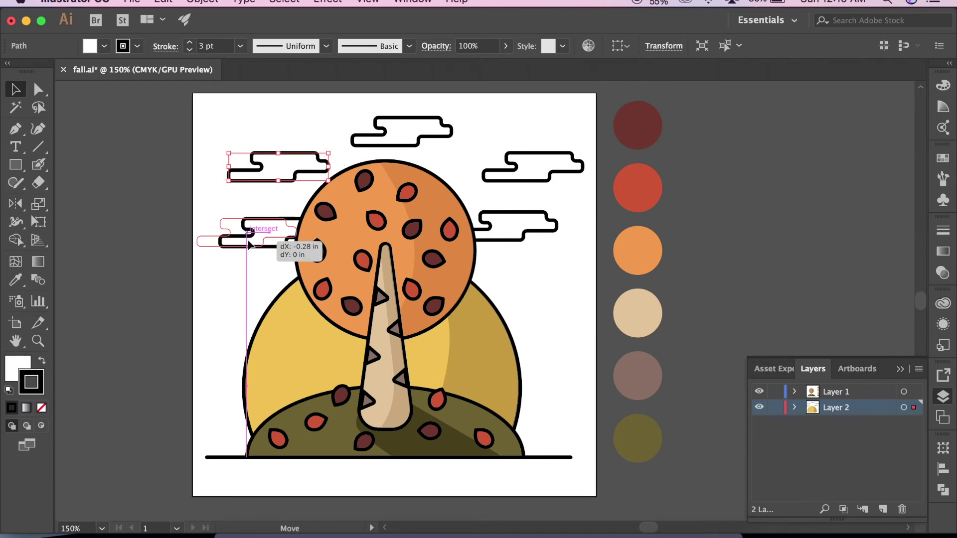
pyautogui.click(496, 180)
pyautogui.doubleClick(17, 368)
# Step: Fill the clouds pale cream
pyautogui.click(618, 220)
pyautogui.click(886, 229)
pyautogui.click(145, 289)
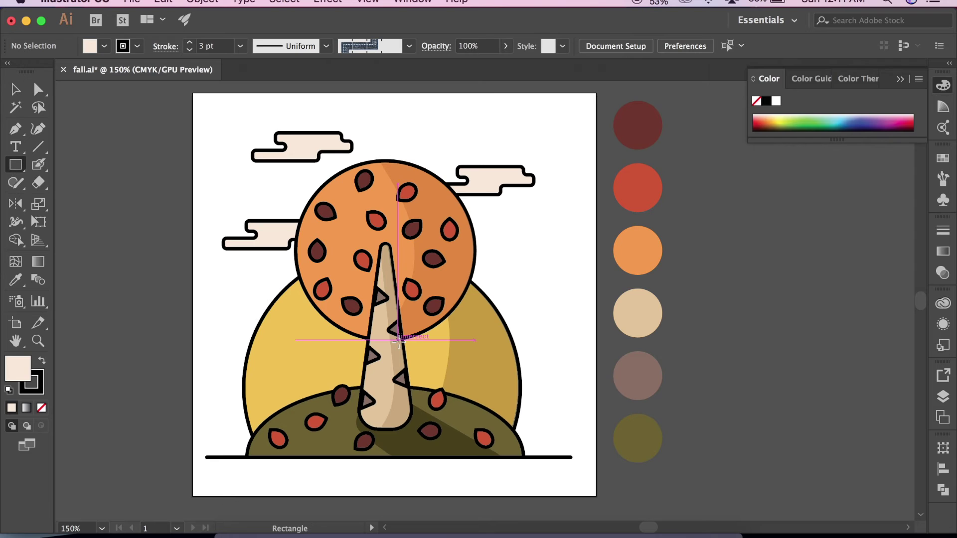
# Step: Add a new layer with an artboard-sized beige background rectangle
pyautogui.click(943, 396)
pyautogui.click(882, 509)
pyautogui.moveTo(192, 93); pyautogui.dragTo(596, 496)
pyautogui.doubleClick(18, 367)
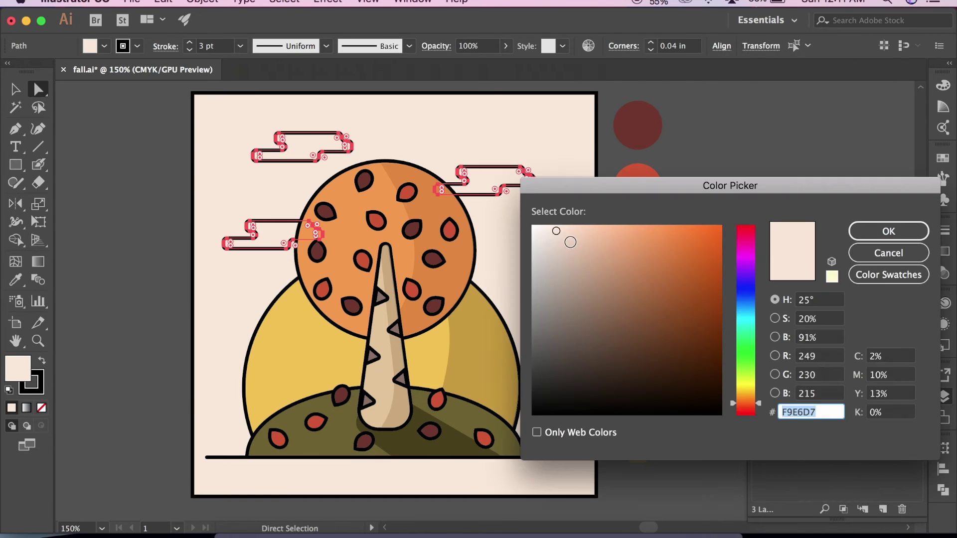
pyautogui.click(889, 231)
pyautogui.click(236, 285)
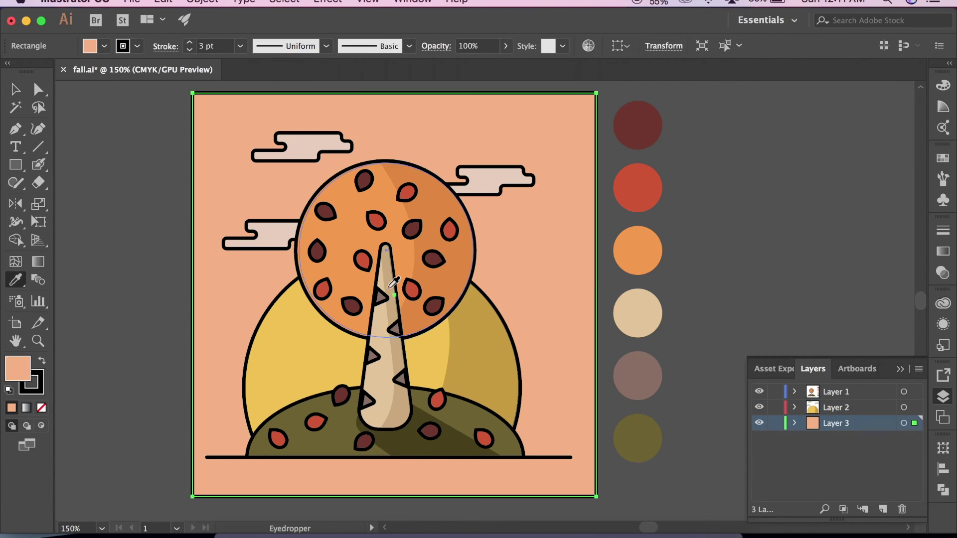
pyautogui.doubleClick(18, 368)
pyautogui.click(888, 231)
# Step: Lock the background layer and recolour the clouds a lighter pink
pyautogui.click(638, 313)
pyautogui.click(439, 178)
pyautogui.doubleClick(18, 368)
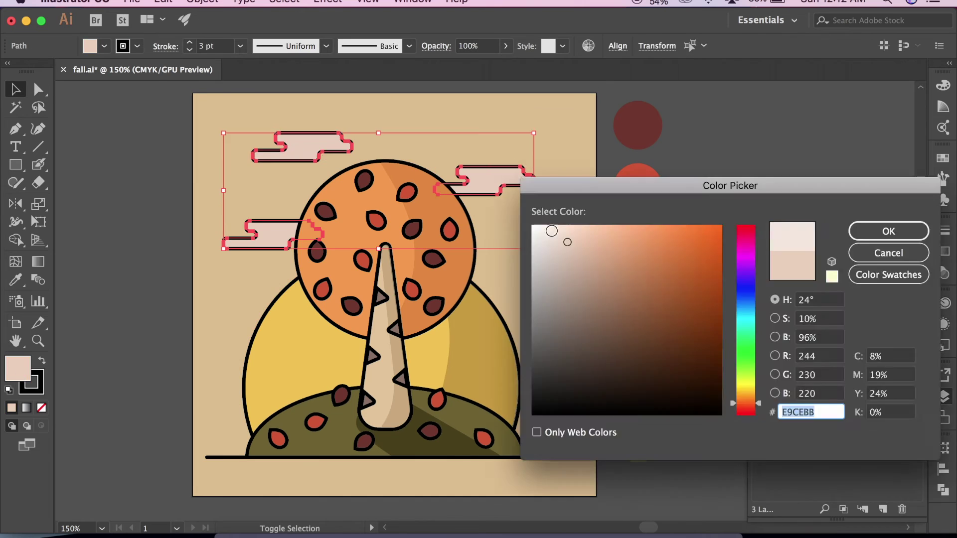
pyautogui.click(889, 230)
pyautogui.press('a')
pyautogui.click(792, 260)
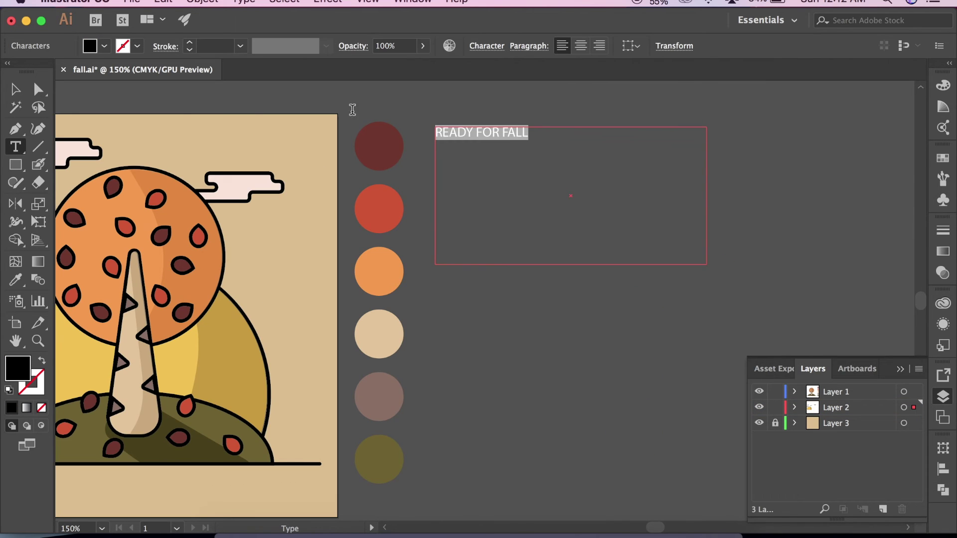
# Step: Set the READY FOR FALL text to Amatic SC and enlarge it
pyautogui.rightClick(506, 152)
pyautogui.click(321, 134)
pyautogui.press('Escape')
pyautogui.moveTo(488, 140); pyautogui.dragTo(589, 222)
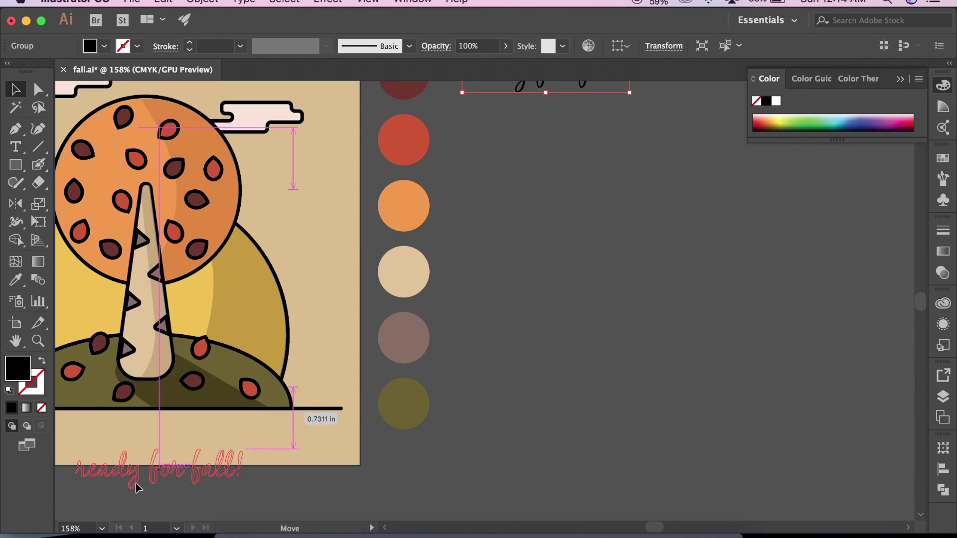
# Step: Move the 'ready for fall!' lettering upward in the scene
pyautogui.moveTo(135, 483); pyautogui.dragTo(285, 302)
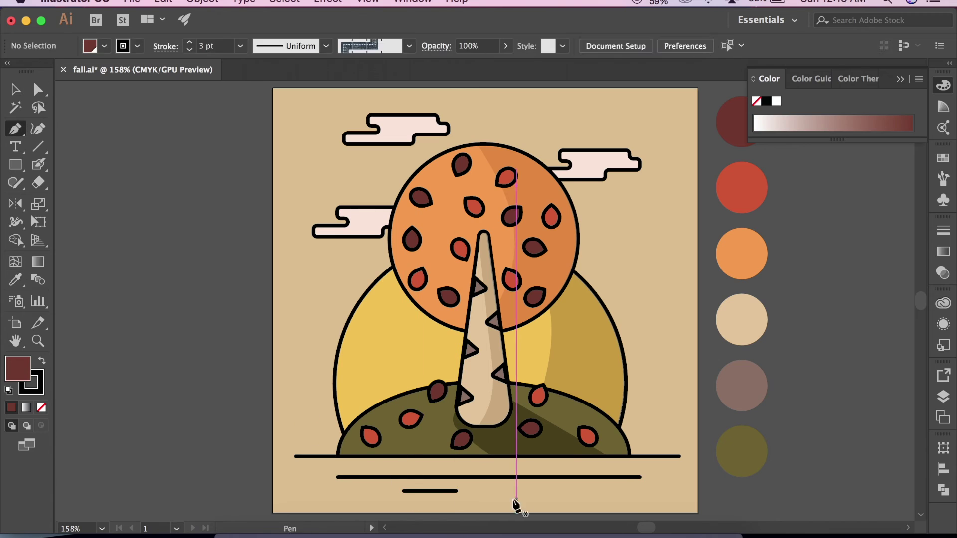
# Step: Space the horizontal lines beneath the ground line evenly with Vertical Distribute Center
pyautogui.click(788, 516)
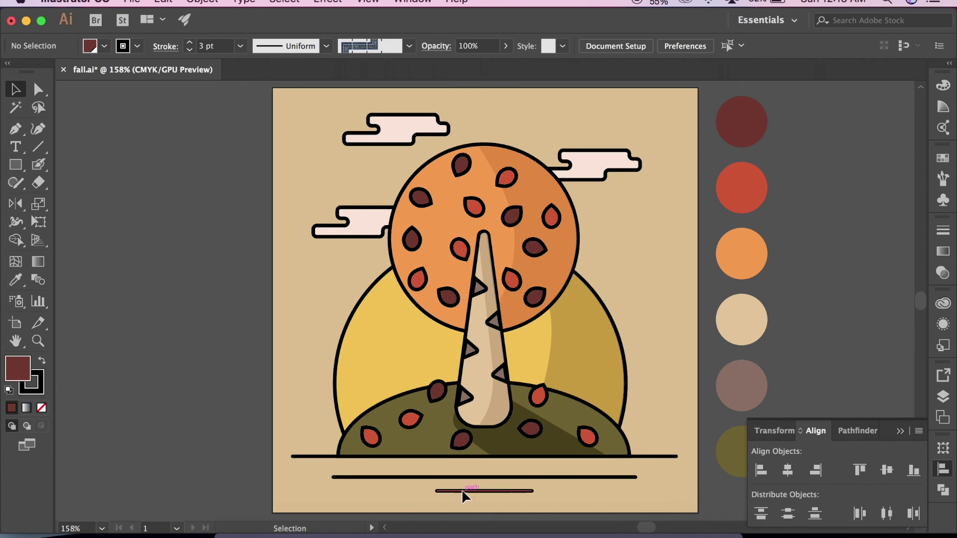